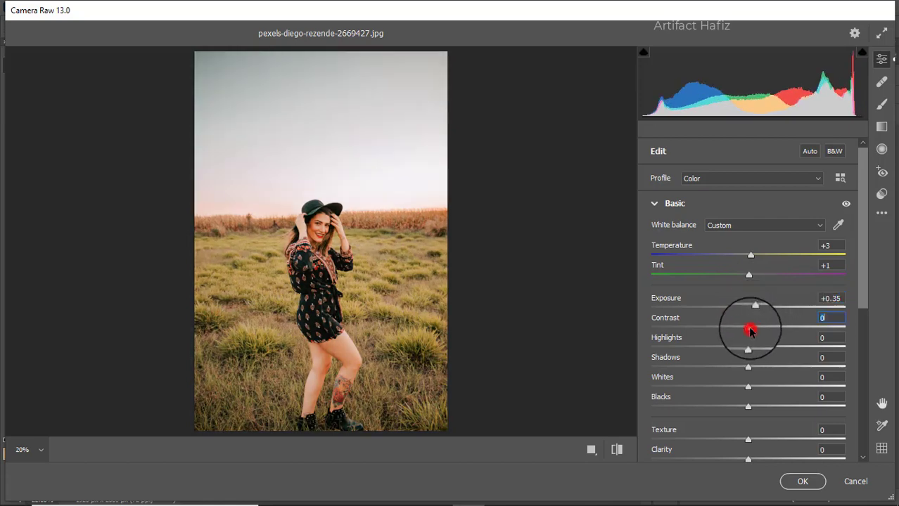
# Set the basic tones to Exposure +0.10, Contrast +1, Highlights -43, Shadows +16 and Whites +25
pyautogui.moveTo(751, 331); pyautogui.dragTo(764, 386)
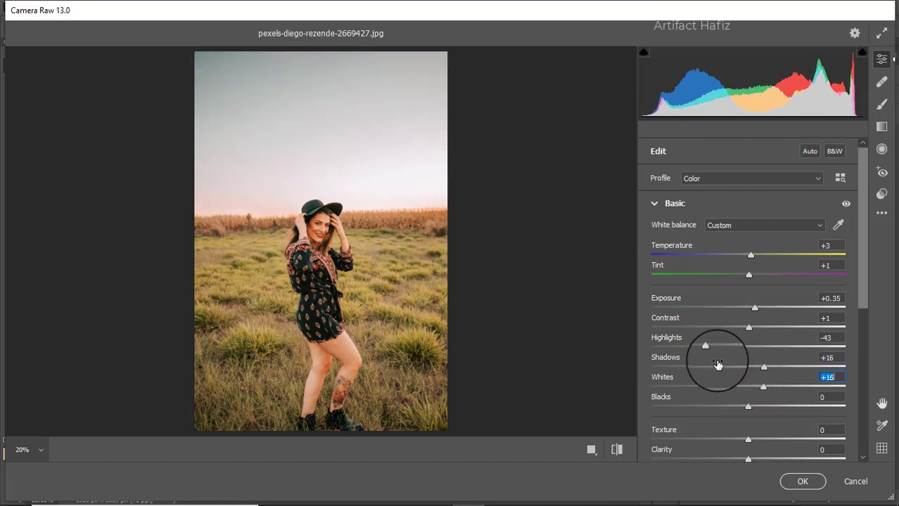
pyautogui.moveTo(754, 307); pyautogui.dragTo(750, 307)
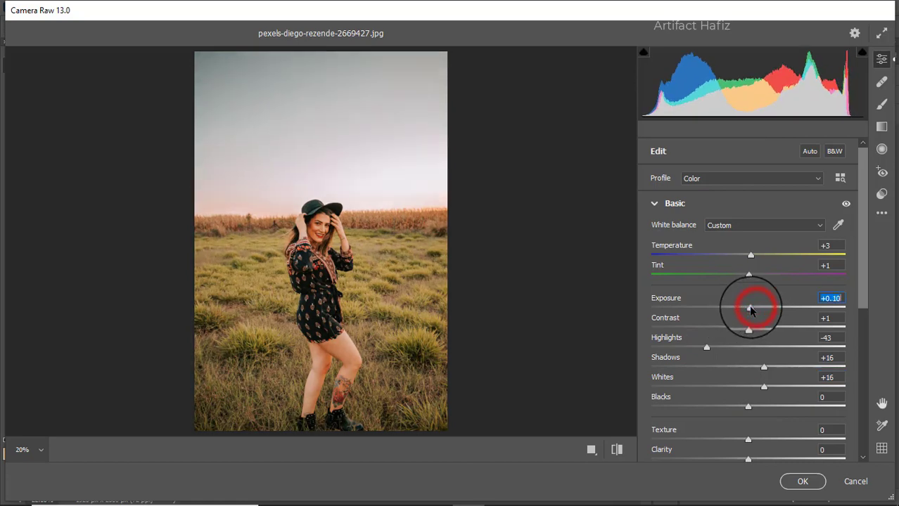
pyautogui.moveTo(764, 389); pyautogui.dragTo(774, 388)
# Set Blacks to -3, Texture +2, Clarity +1, Dehaze +2, Vibrance +8 and Saturation -7
pyautogui.scroll(-3, 748, 349)
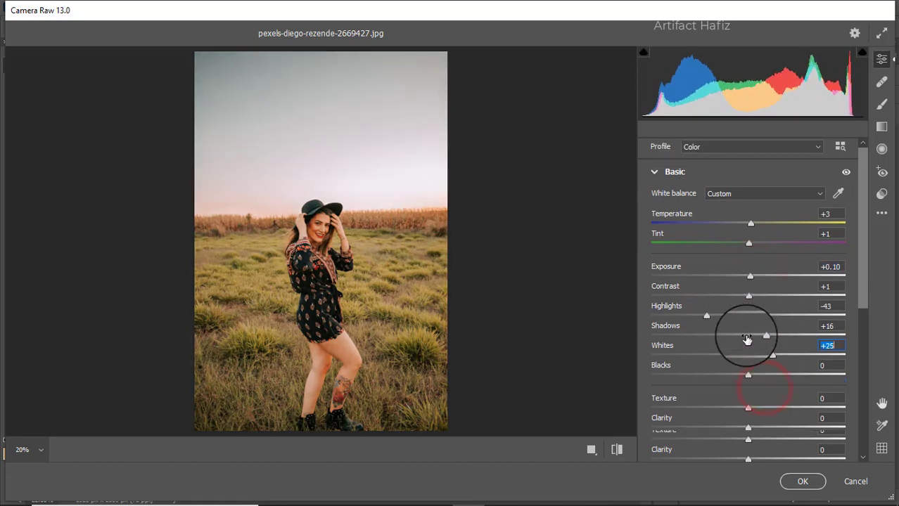
pyautogui.moveTo(750, 313); pyautogui.dragTo(752, 373)
pyautogui.click(750, 385)
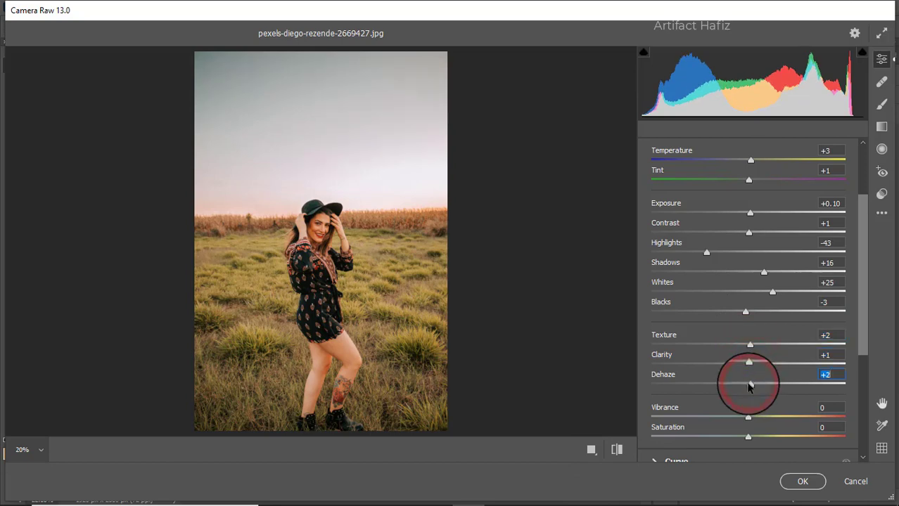
pyautogui.scroll(-3, 740, 345)
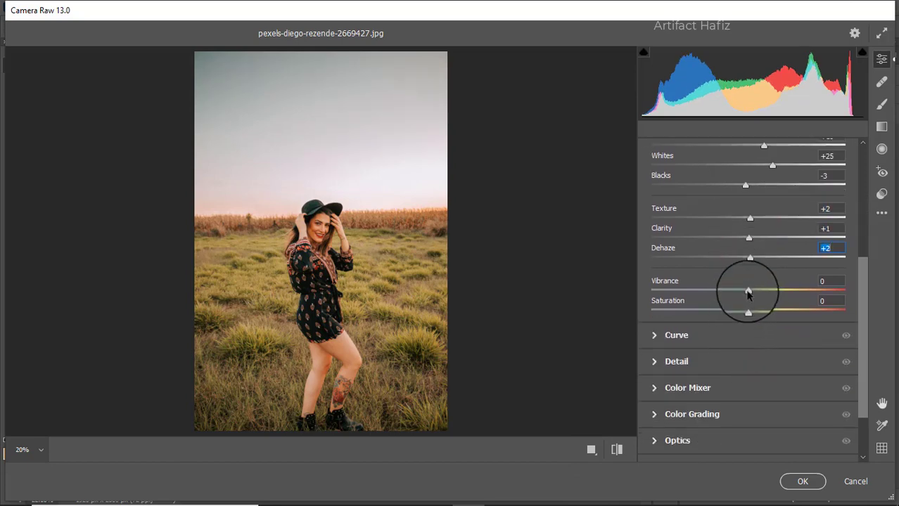
pyautogui.moveTo(747, 290); pyautogui.dragTo(742, 312)
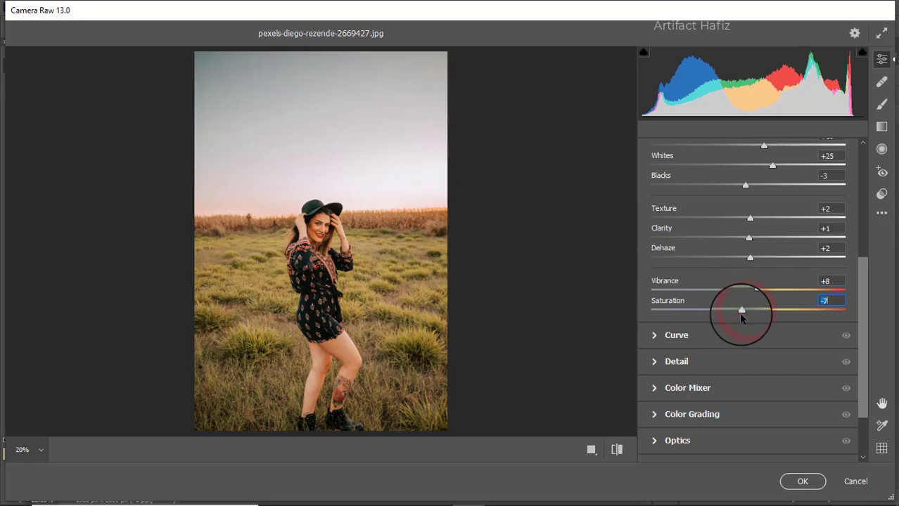
# Adjust the shadow and highlight points of the main point curve, and raise the blue curve's black point to output 9
pyautogui.click(713, 337)
pyautogui.click(723, 206)
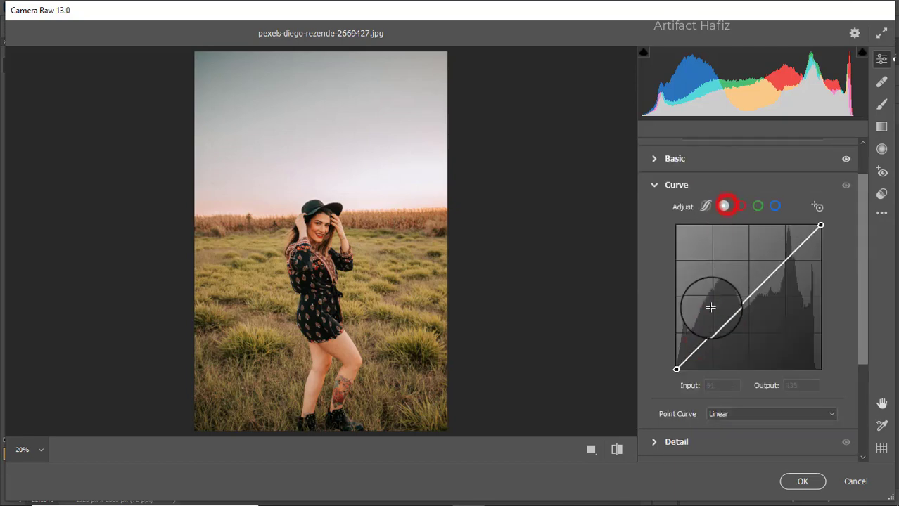
pyautogui.moveTo(676, 369); pyautogui.dragTo(675, 368)
pyautogui.moveTo(711, 333); pyautogui.dragTo(711, 339)
pyautogui.moveTo(783, 262); pyautogui.dragTo(784, 262)
pyautogui.click(775, 206)
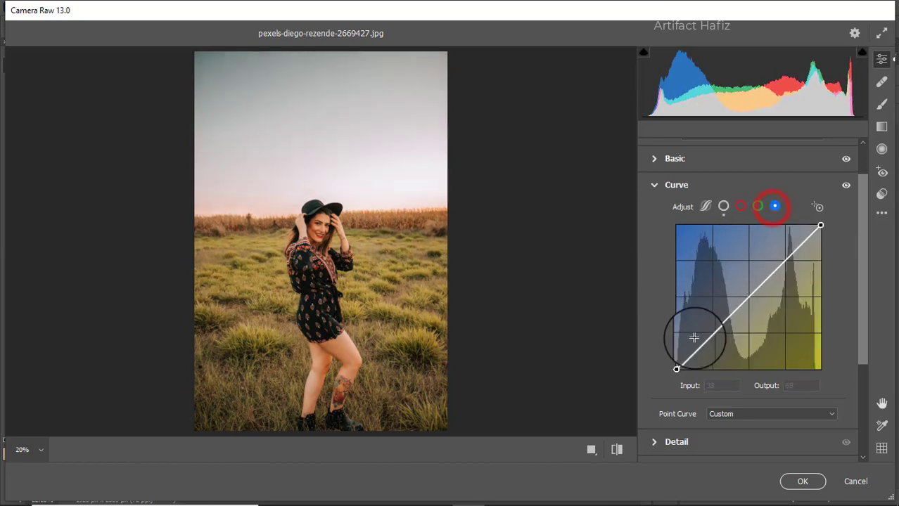
pyautogui.moveTo(676, 368); pyautogui.dragTo(663, 363)
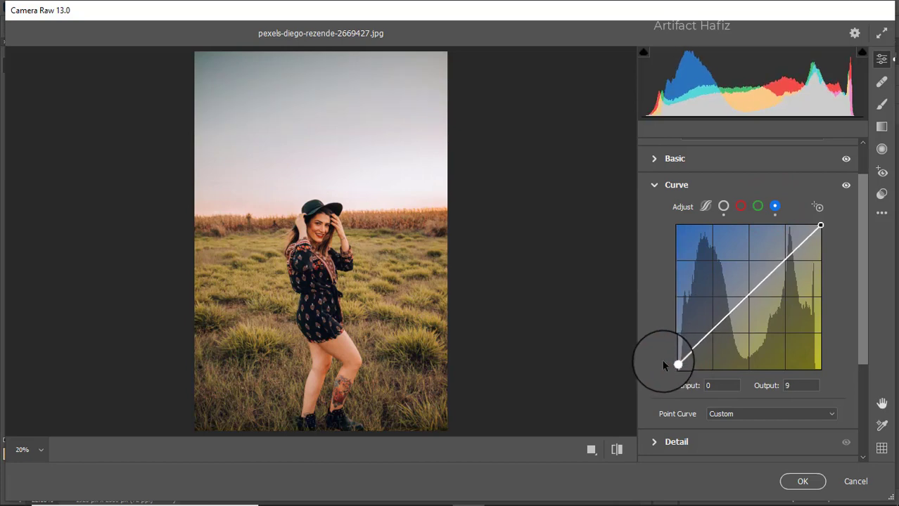
# Set the detail adjustments to Sharpening 10, Noise Reduction 5 and Color Noise Reduction 20
pyautogui.scroll(-4, 696, 322)
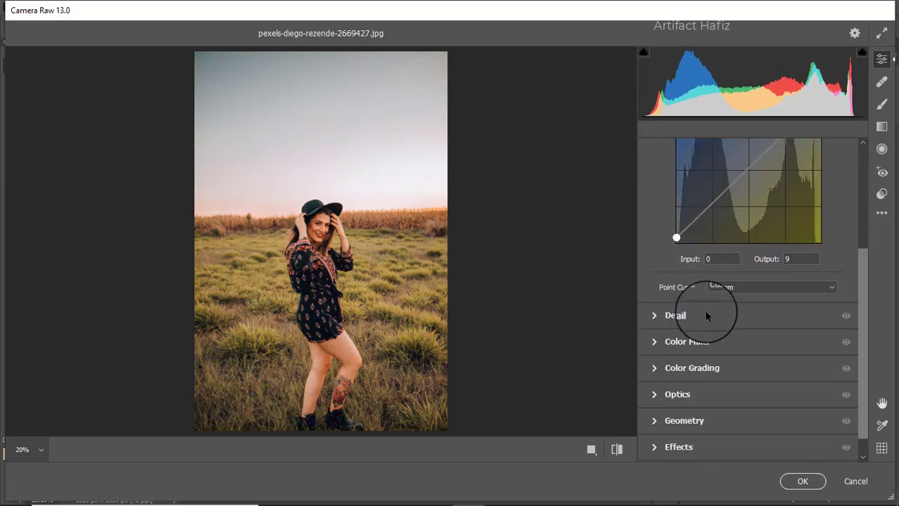
pyautogui.click(707, 316)
pyautogui.moveTo(652, 291); pyautogui.dragTo(661, 294)
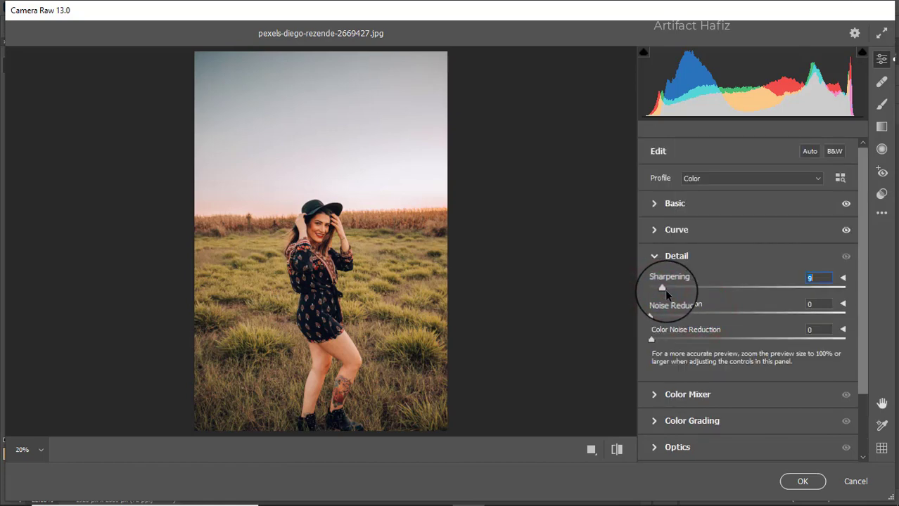
pyautogui.moveTo(650, 314); pyautogui.dragTo(691, 340)
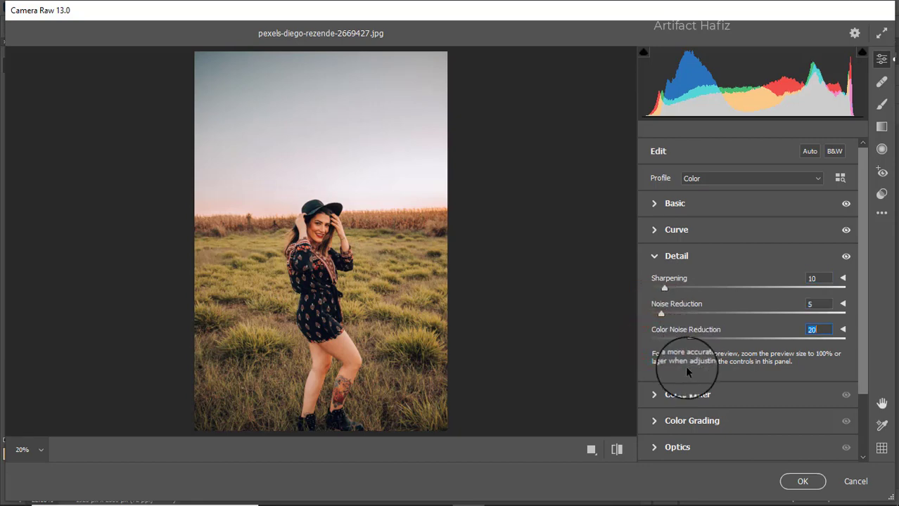
# Set the color mixer's saturation to Reds +27, Oranges +1, Yellows -44 and Greens -100
pyautogui.click(683, 395)
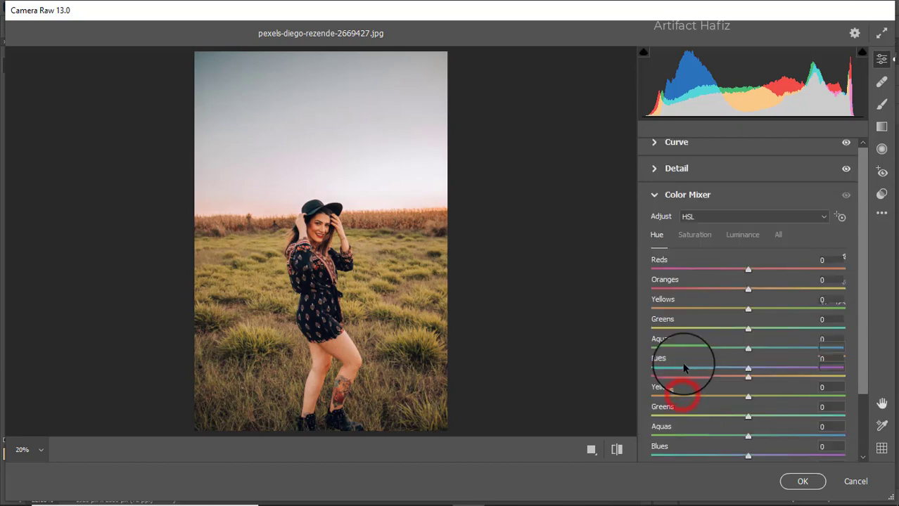
pyautogui.click(695, 237)
pyautogui.moveTo(753, 270); pyautogui.dragTo(621, 332)
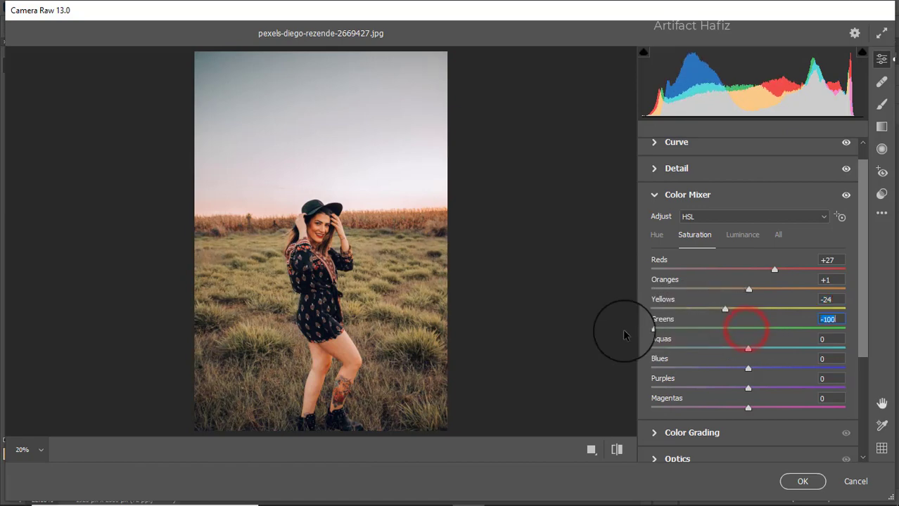
pyautogui.moveTo(727, 309); pyautogui.dragTo(706, 312)
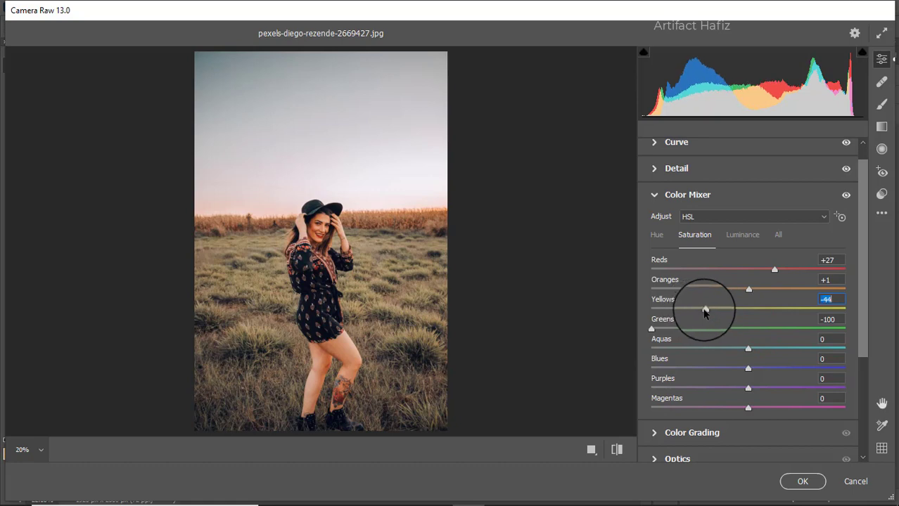
# Set the color mixer's luminance to Oranges +19, Yellows -41, Greens +9, Aquas -21 and Blues -36
pyautogui.scroll(-2, 748, 282)
pyautogui.moveTo(748, 282); pyautogui.dragTo(761, 306)
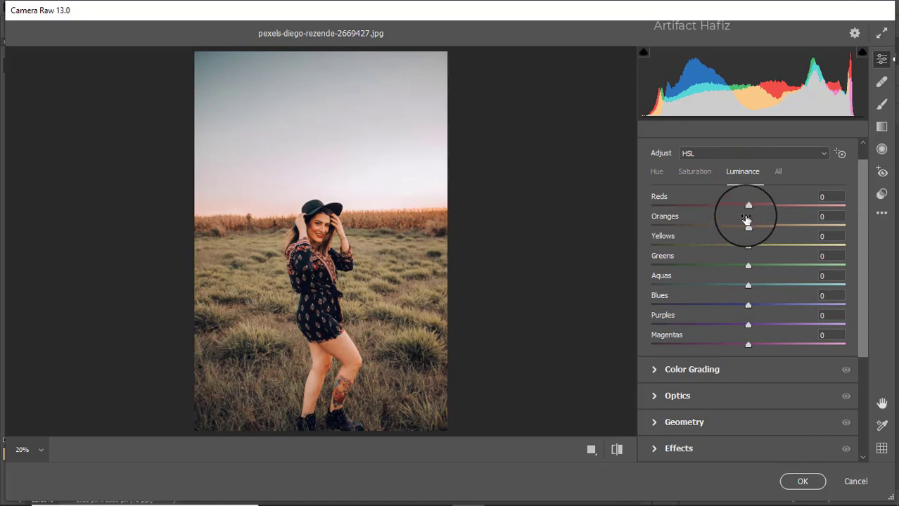
pyautogui.scroll(2, 749, 246)
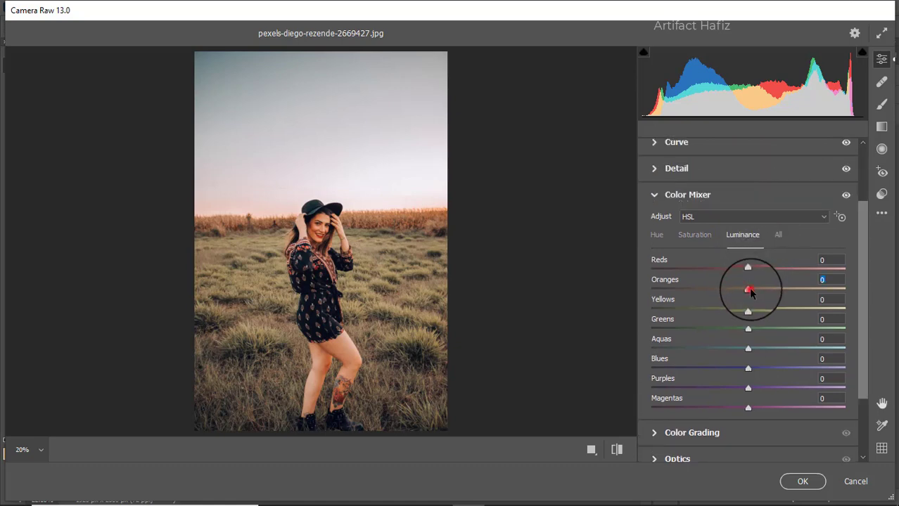
pyautogui.moveTo(750, 289); pyautogui.dragTo(768, 294)
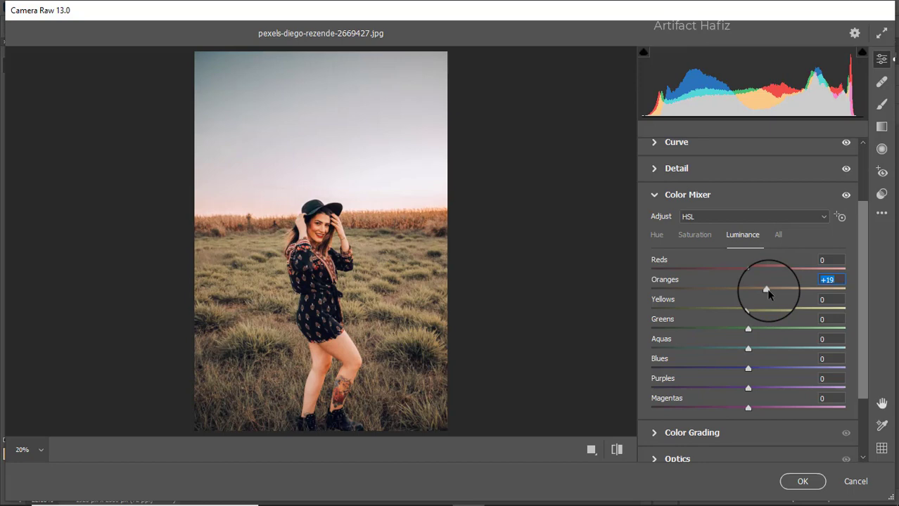
pyautogui.moveTo(748, 309); pyautogui.dragTo(712, 368)
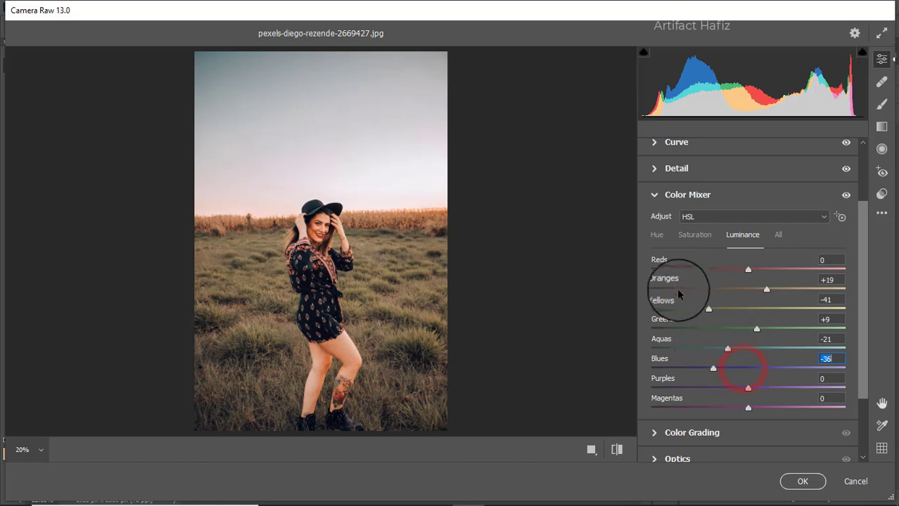
# Shift the color mixer's hue to Aquas -100 and Blues -88
pyautogui.click(657, 239)
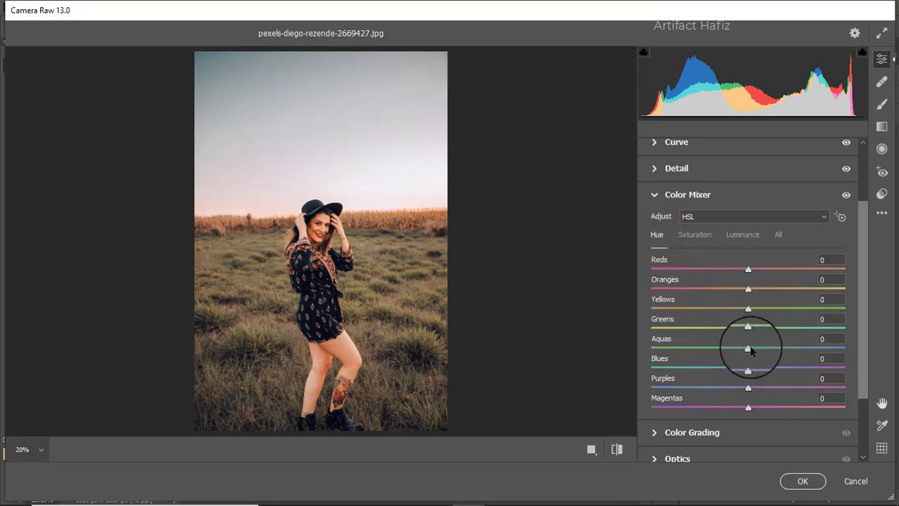
pyautogui.moveTo(748, 368); pyautogui.dragTo(662, 368)
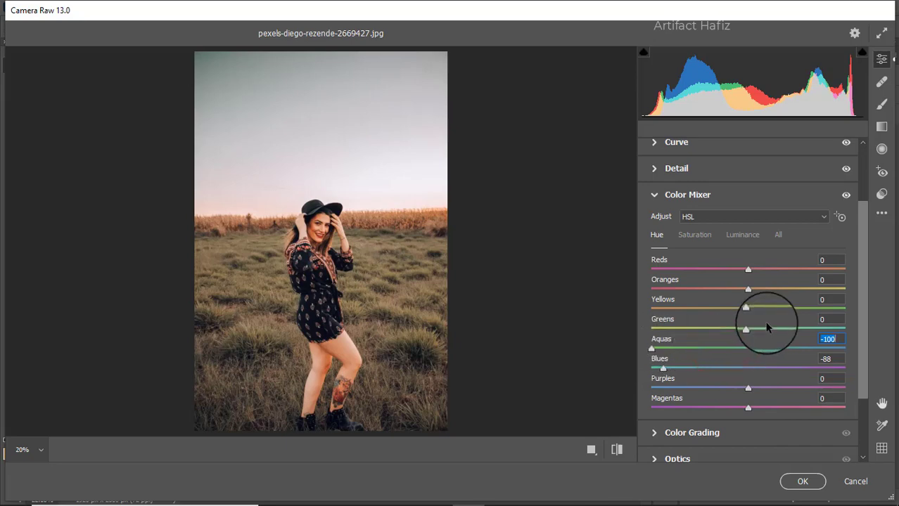
# Color grade the shadows to hue 201, saturation 11, the highlights to hue 160, saturation 12, and tint the midtones slightly blue
pyautogui.scroll(-2, 766, 325)
pyautogui.scroll(-2, 767, 325)
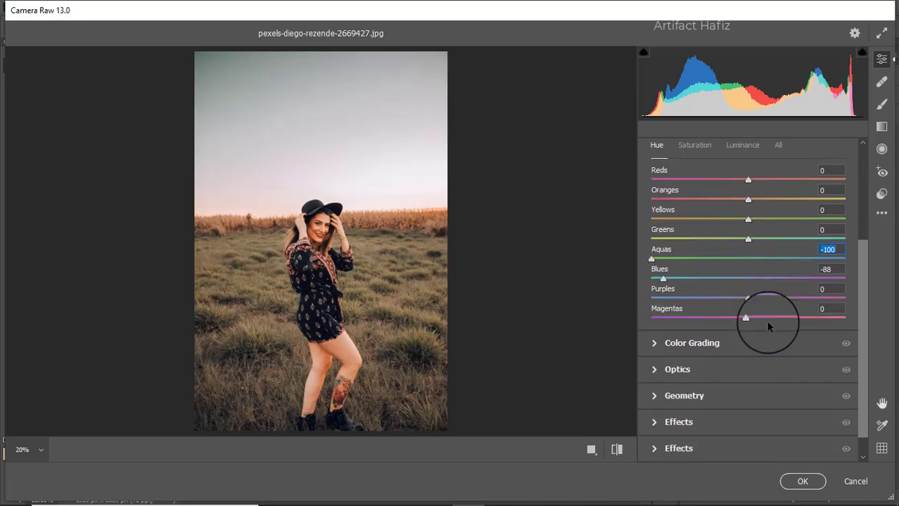
pyautogui.click(665, 342)
pyautogui.moveTo(706, 348); pyautogui.dragTo(652, 368)
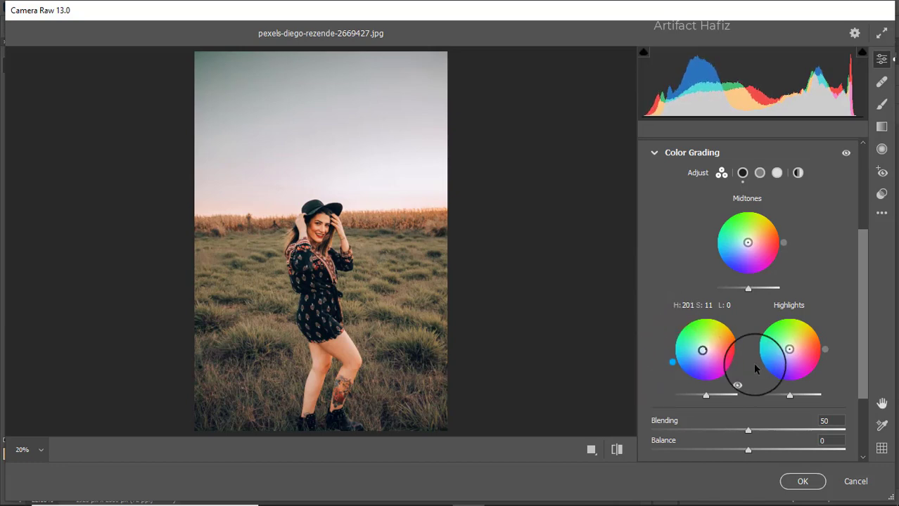
pyautogui.moveTo(789, 350); pyautogui.dragTo(694, 320)
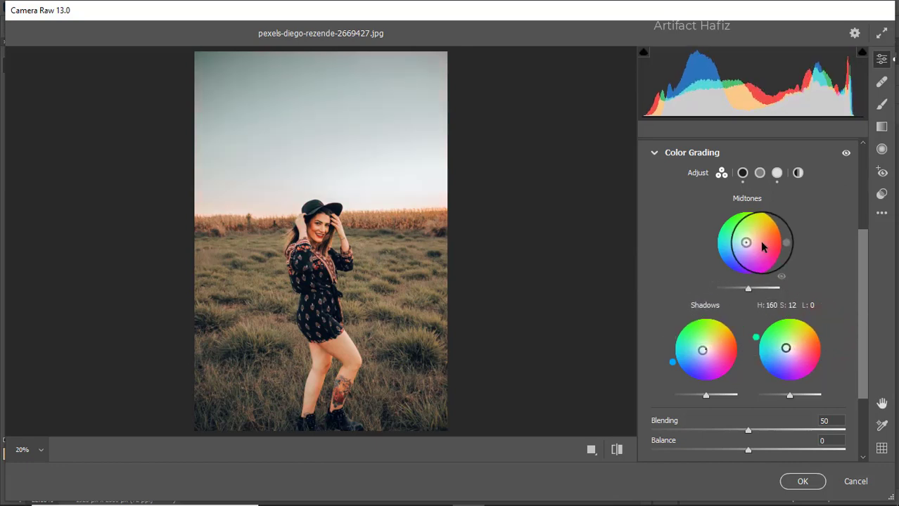
pyautogui.moveTo(747, 243)
pyautogui.mouseDown()
pyautogui.moveTo(795, 221)
pyautogui.moveTo(688, 229)
pyautogui.moveTo(688, 287)
pyautogui.moveTo(669, 236)
pyautogui.moveTo(678, 325)
pyautogui.moveTo(673, 318)
pyautogui.mouseUp()
# Darken the photo's edges slightly with Vignetting at about -7
pyautogui.scroll(-2, 701, 317)
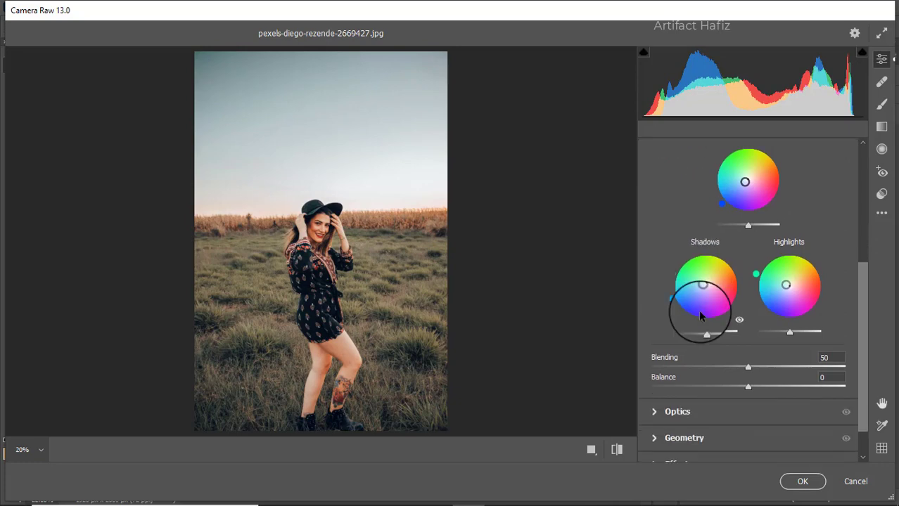
pyautogui.scroll(-1, 701, 316)
pyautogui.click(704, 422)
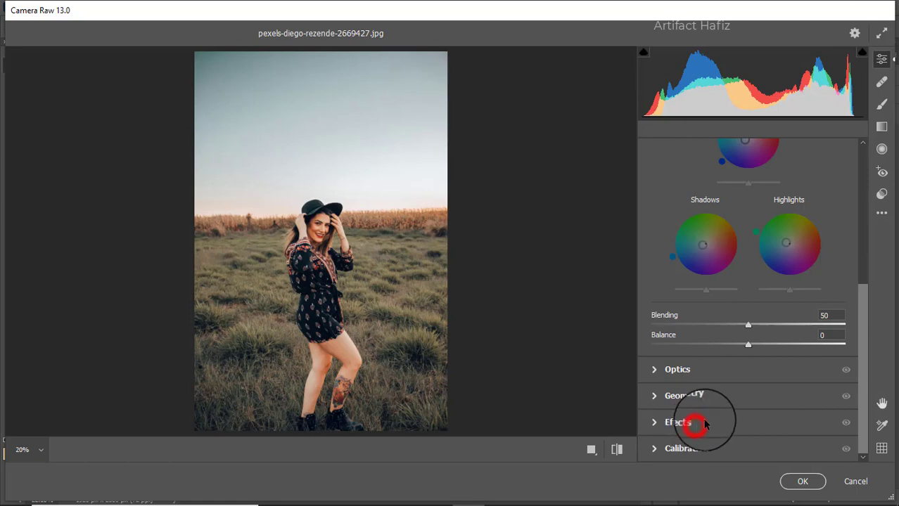
pyautogui.moveTo(748, 319); pyautogui.dragTo(742, 320)
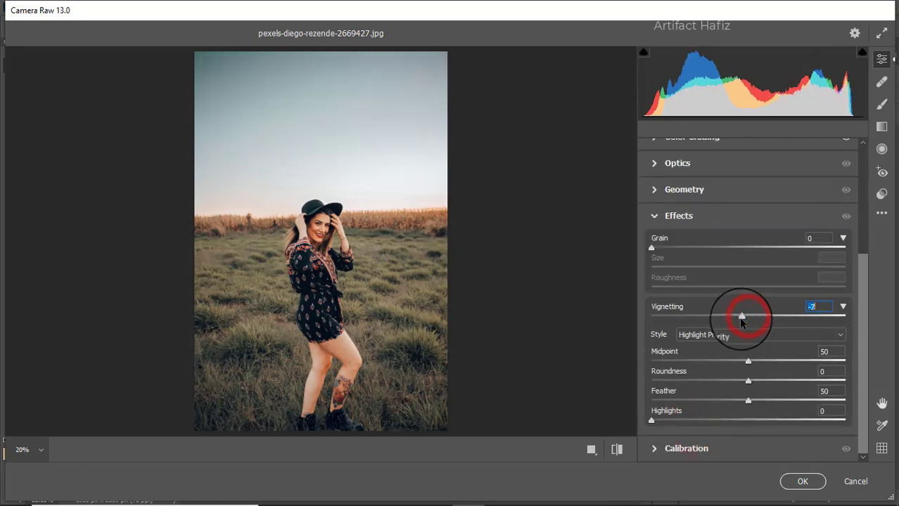
# Calibrate the primaries' saturation to Green +35, Red -24 and Blue +7
pyautogui.click(676, 448)
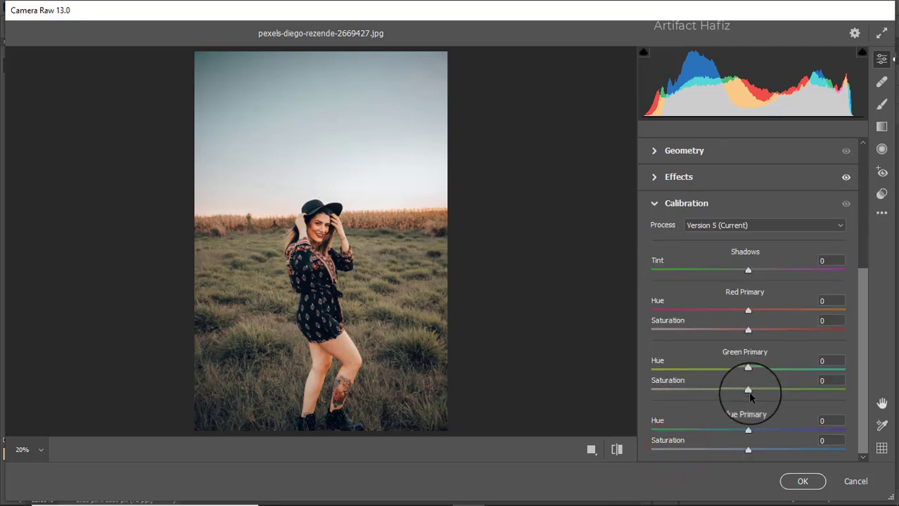
pyautogui.moveTo(748, 389); pyautogui.dragTo(782, 391)
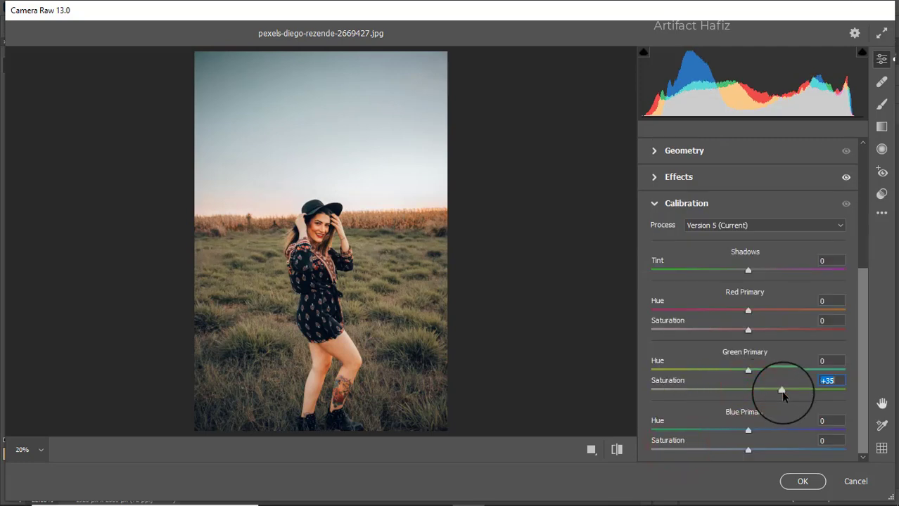
pyautogui.moveTo(748, 332); pyautogui.dragTo(724, 338)
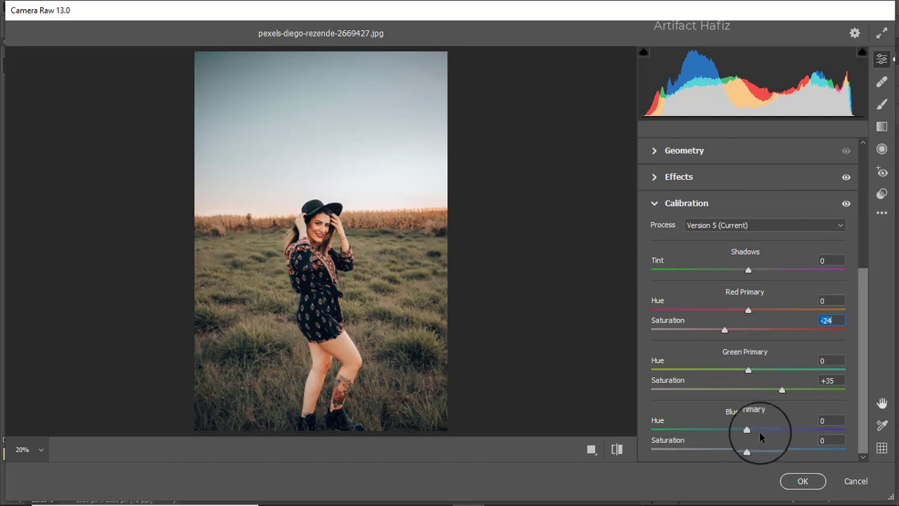
pyautogui.moveTo(749, 451)
pyautogui.mouseDown()
pyautogui.moveTo(769, 454)
pyautogui.moveTo(757, 454)
pyautogui.mouseUp()
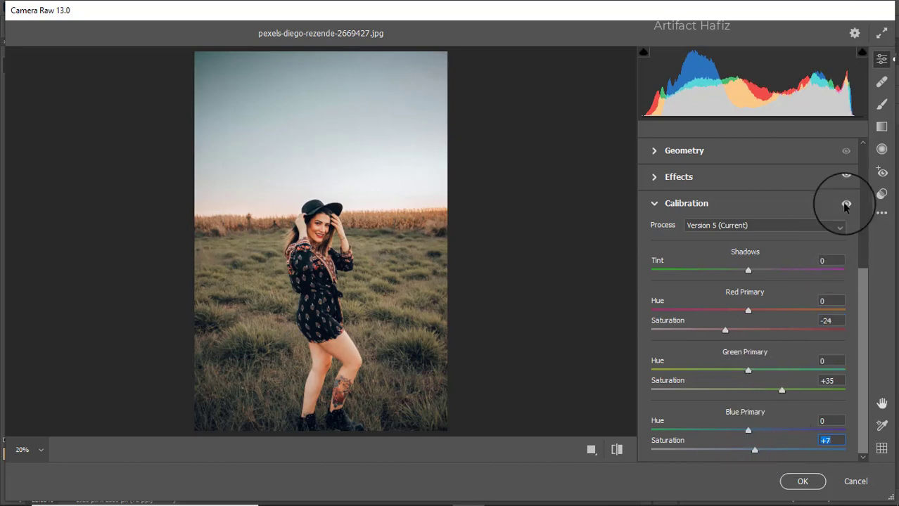
# Add a graduated filter from the top of the sky down to the woman's chest with Exposure -0.90 and Temperature -34
pyautogui.click(882, 130)
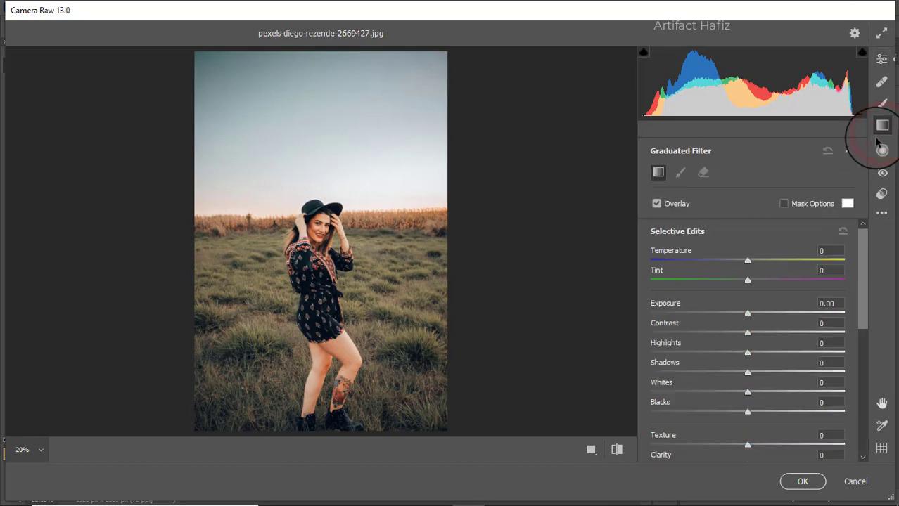
pyautogui.moveTo(323, 65)
pyautogui.mouseDown()
pyautogui.moveTo(315, 207)
pyautogui.moveTo(323, 250)
pyautogui.mouseUp()
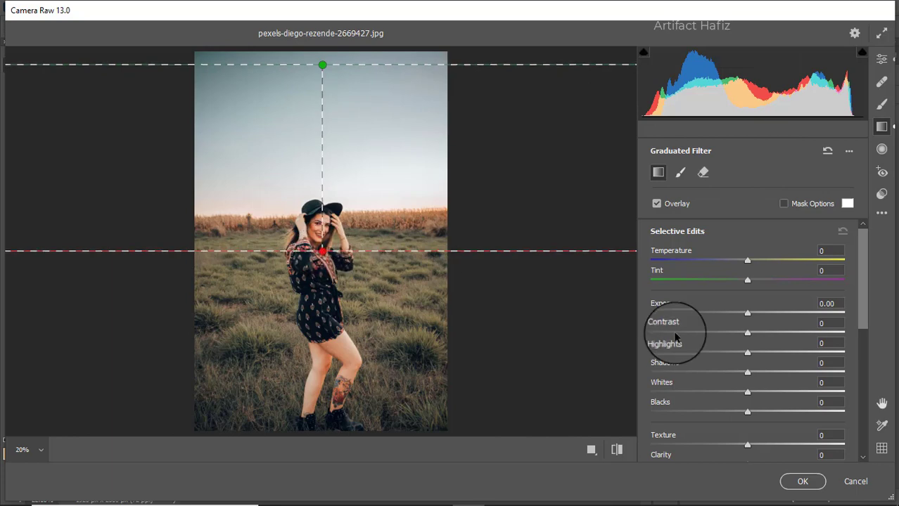
pyautogui.click(746, 315)
pyautogui.moveTo(746, 315); pyautogui.dragTo(726, 313)
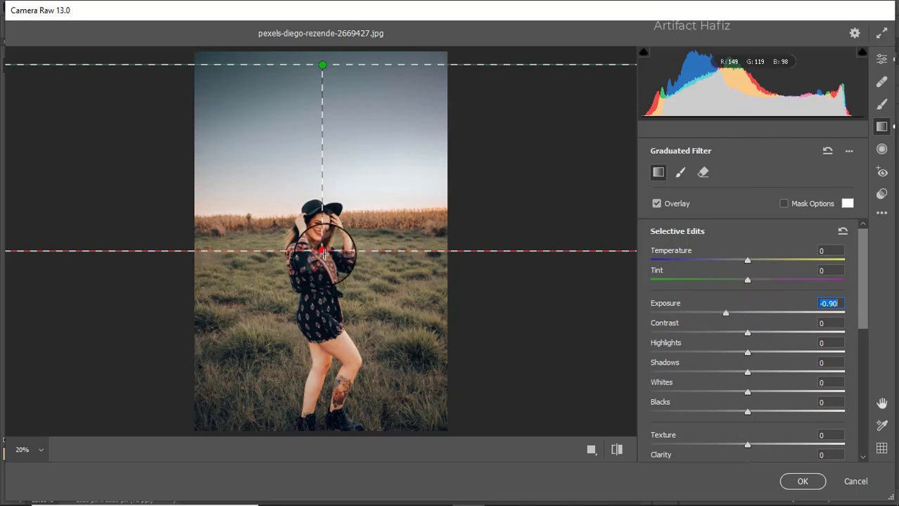
pyautogui.moveTo(322, 251); pyautogui.dragTo(324, 271)
pyautogui.moveTo(748, 262); pyautogui.dragTo(714, 266)
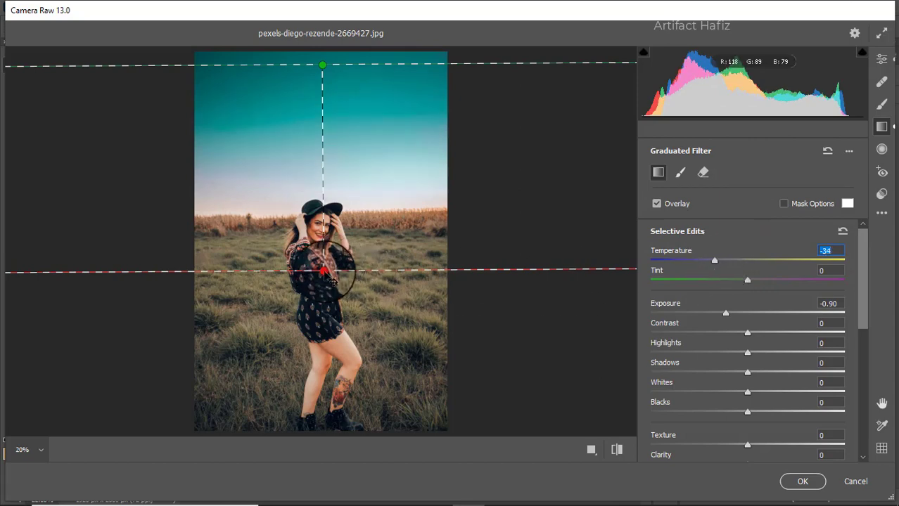
# Extend the graduated filter's lower edge down to the woman's waist and set its Temperature to -35
pyautogui.moveTo(323, 271); pyautogui.dragTo(324, 282)
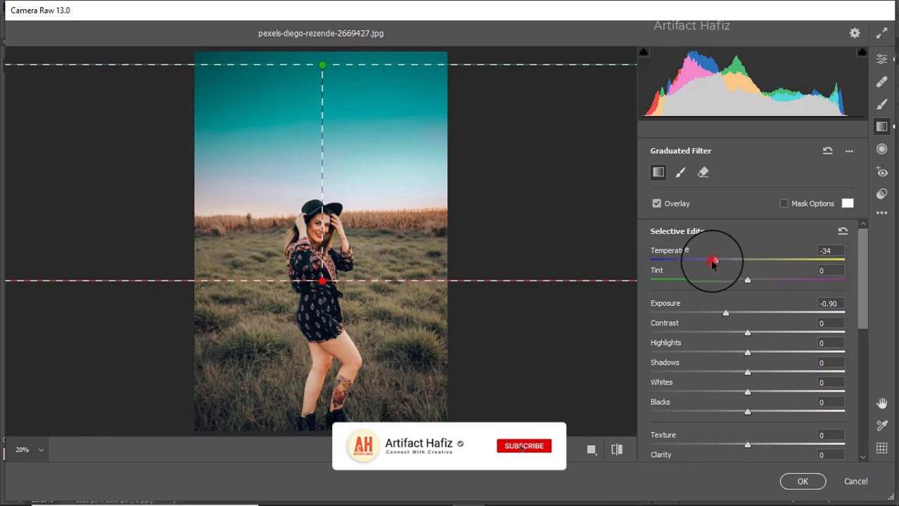
pyautogui.moveTo(712, 261); pyautogui.dragTo(704, 264)
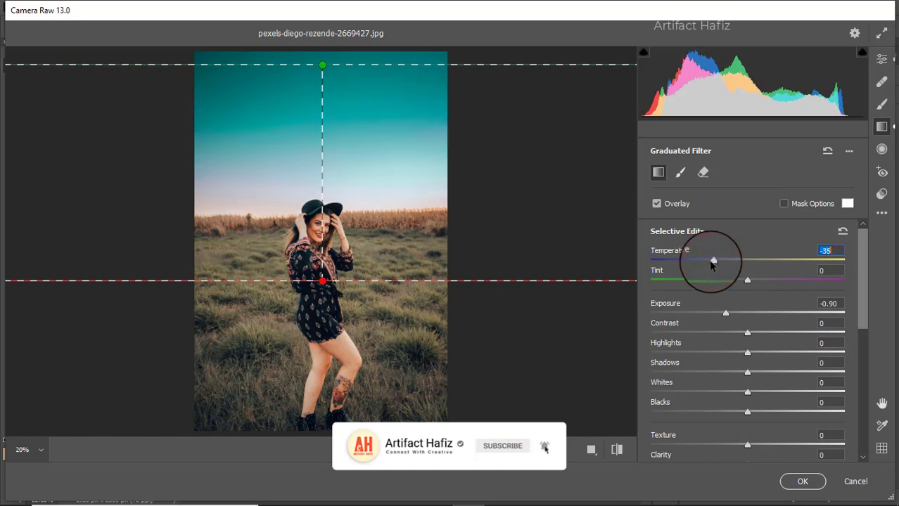
pyautogui.click(881, 59)
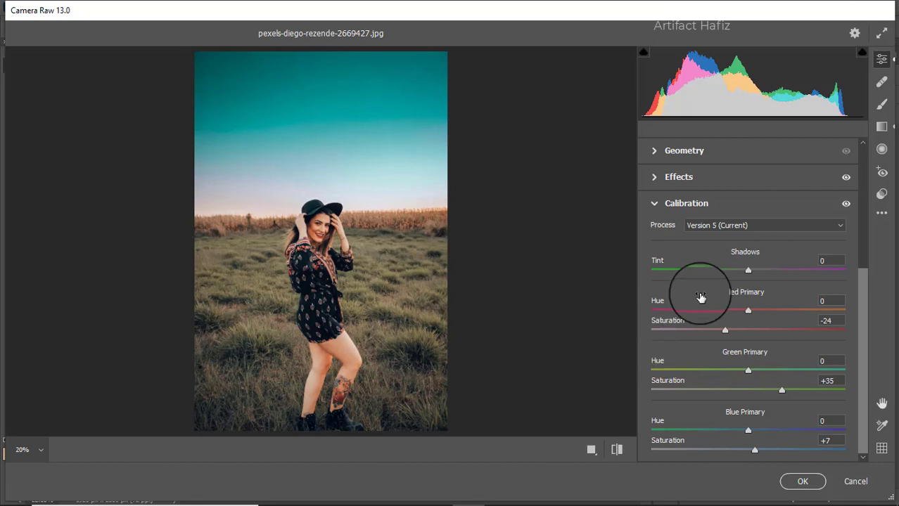
# Reselect the sky's graduated filter and raise its lower edge to the woman's neckline, leaving the upper edge near the photo's top
pyautogui.click(882, 127)
pyautogui.moveTo(322, 64); pyautogui.dragTo(321, 192)
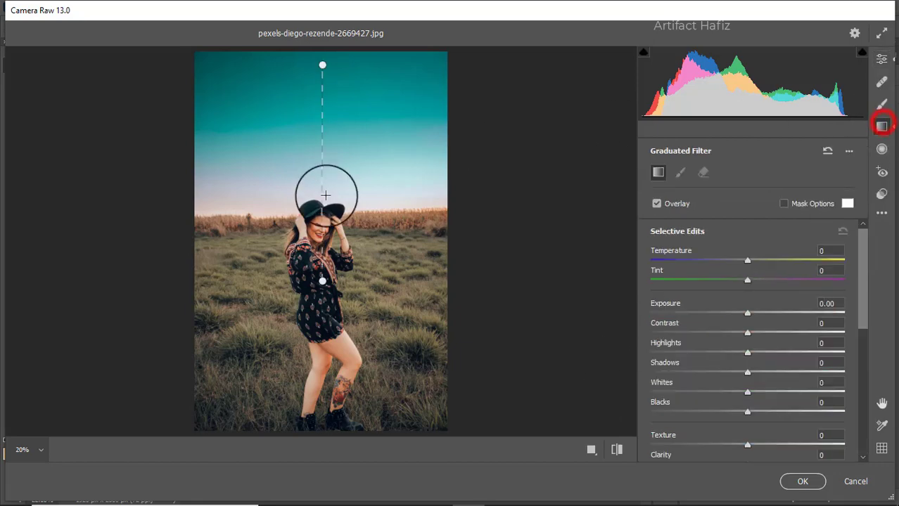
pyautogui.moveTo(322, 282); pyautogui.dragTo(332, 264)
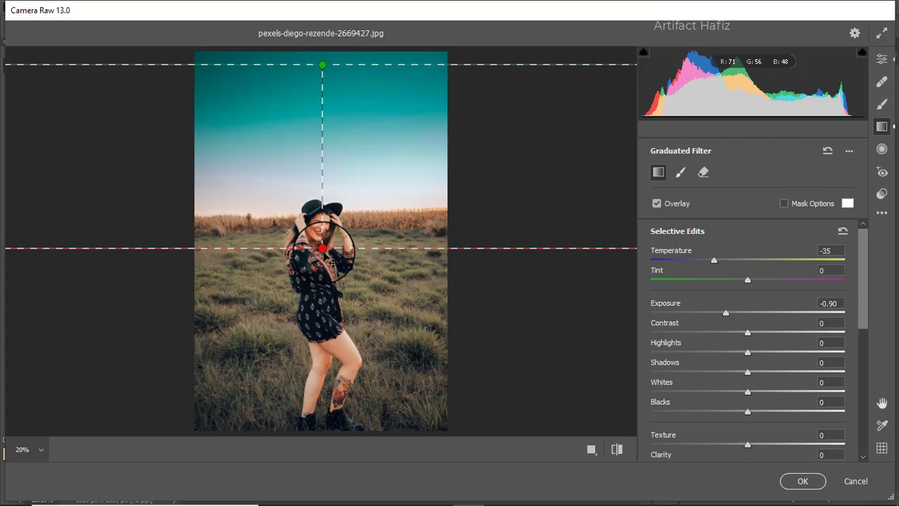
pyautogui.click(882, 59)
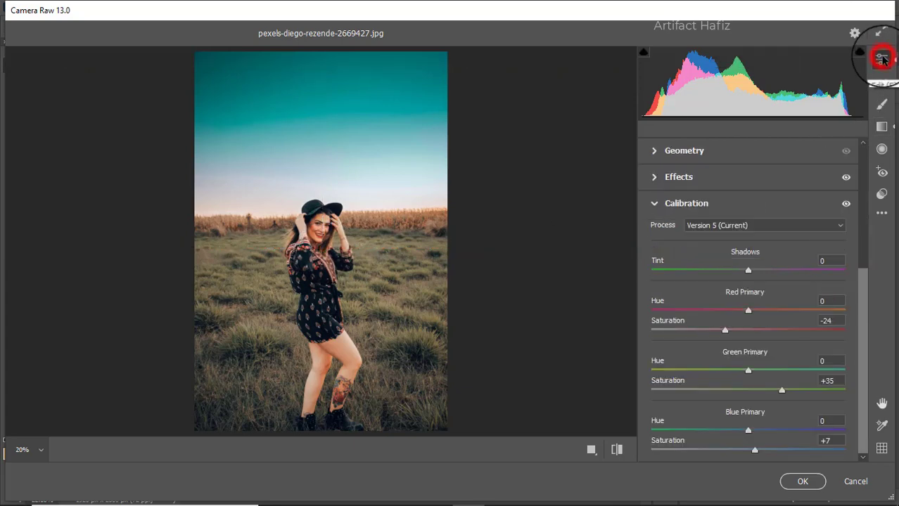
# Compare the before and after versions side by side and apply the Camera Raw grade to the Background copy layer
pyautogui.click(591, 450)
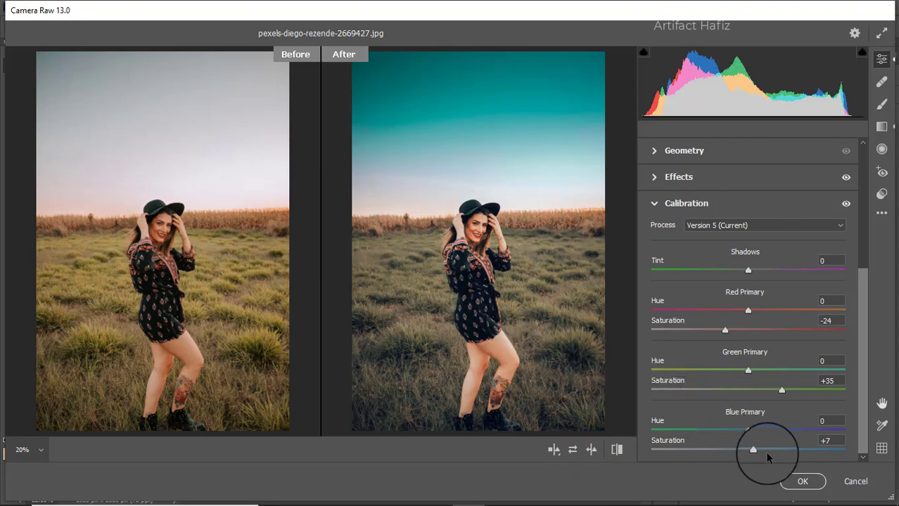
pyautogui.click(797, 484)
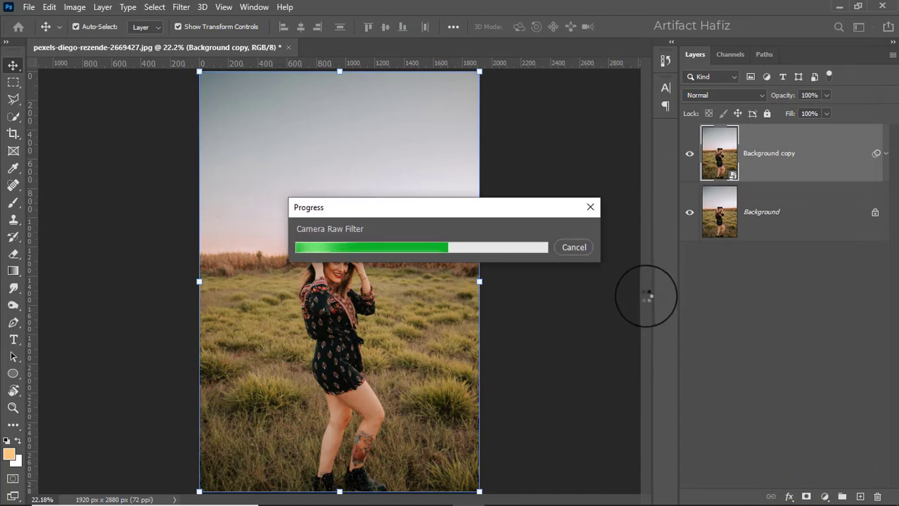
# Toggle the Background copy layer's visibility to compare the graded photo with the original, leaving the layer shown
pyautogui.click(688, 154)
pyautogui.click(689, 156)
pyautogui.click(689, 155)
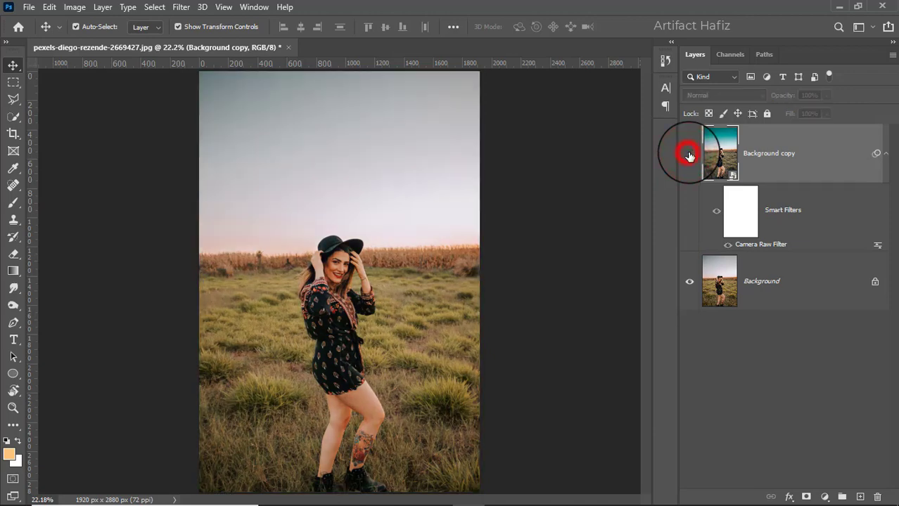
pyautogui.click(688, 155)
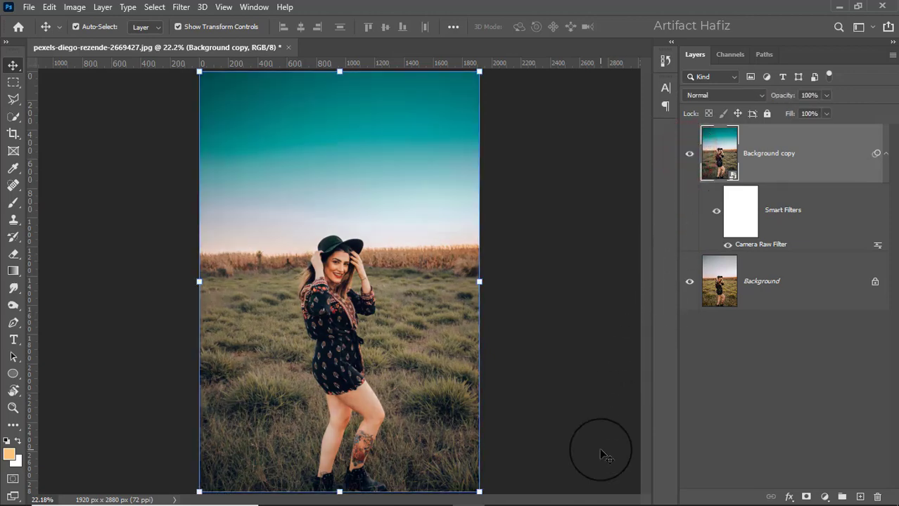